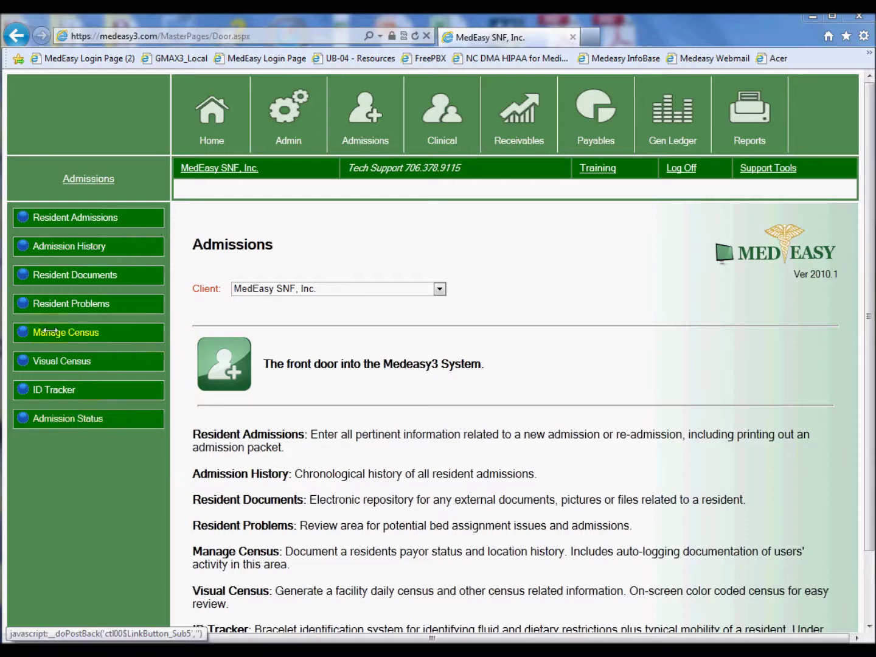
- Go to census management and open the resident's 100 Hall 102-B bed assignment record for editing
left_click(85, 331)
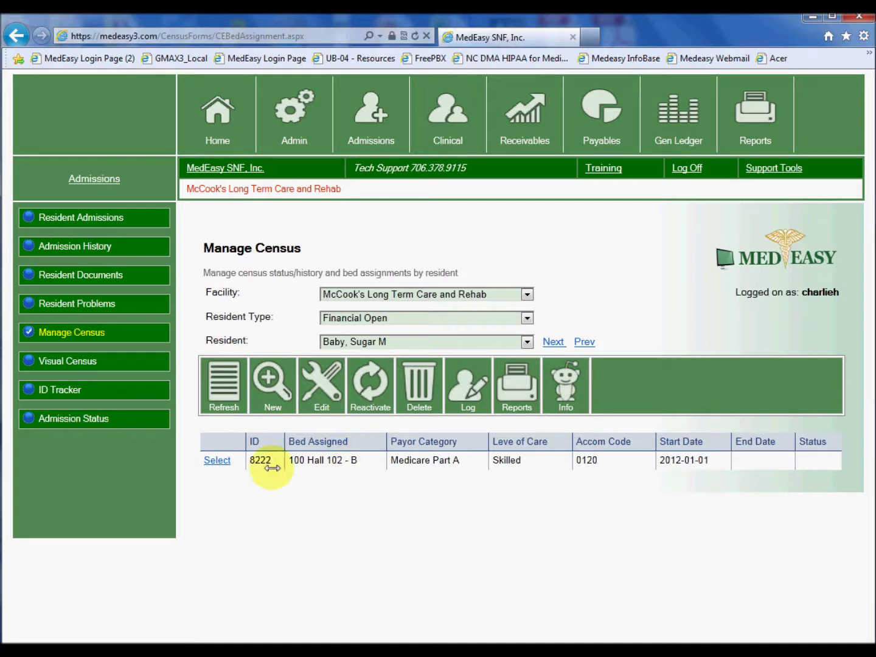
left_click(216, 461)
left_click(315, 386)
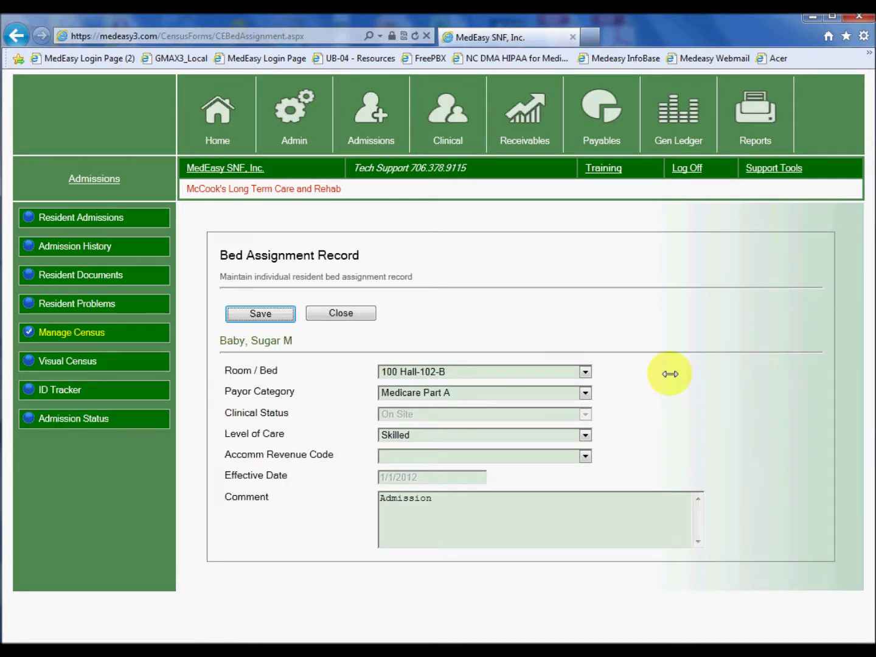
- Set the record's accommodation revenue code to 0120 - Semi-private Room and save it
left_click(585, 372)
left_click(585, 371)
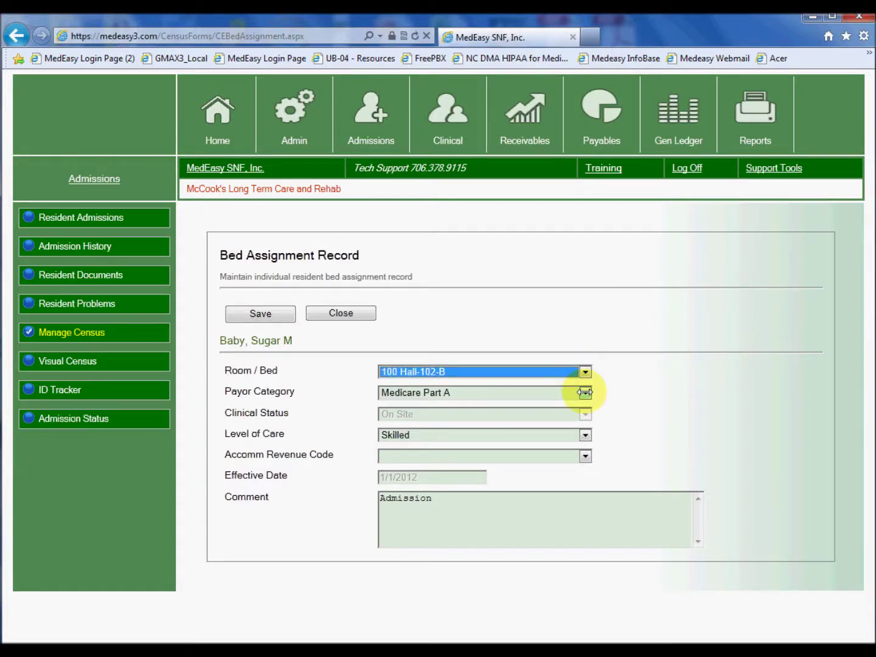
left_click(585, 392)
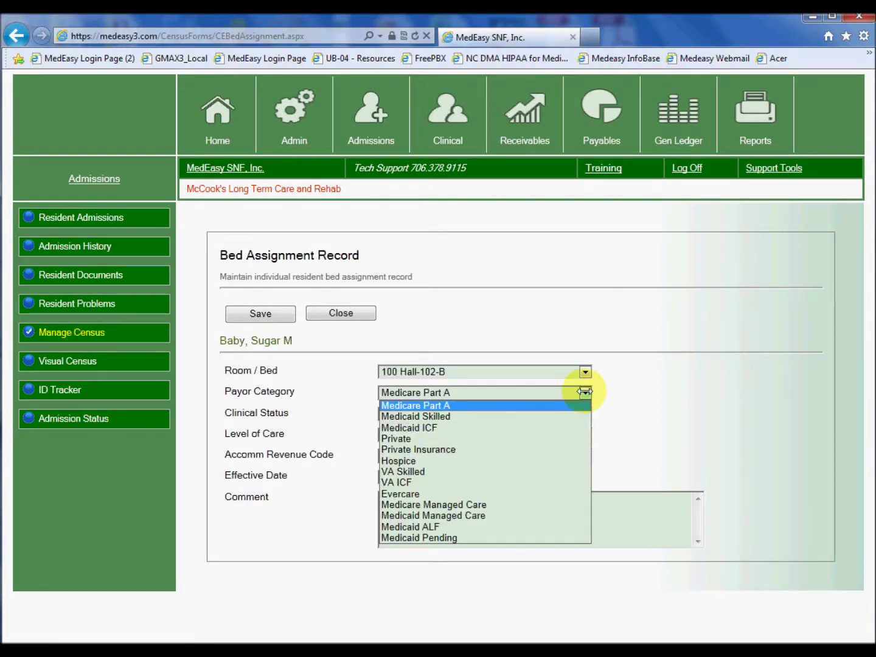
left_click(585, 393)
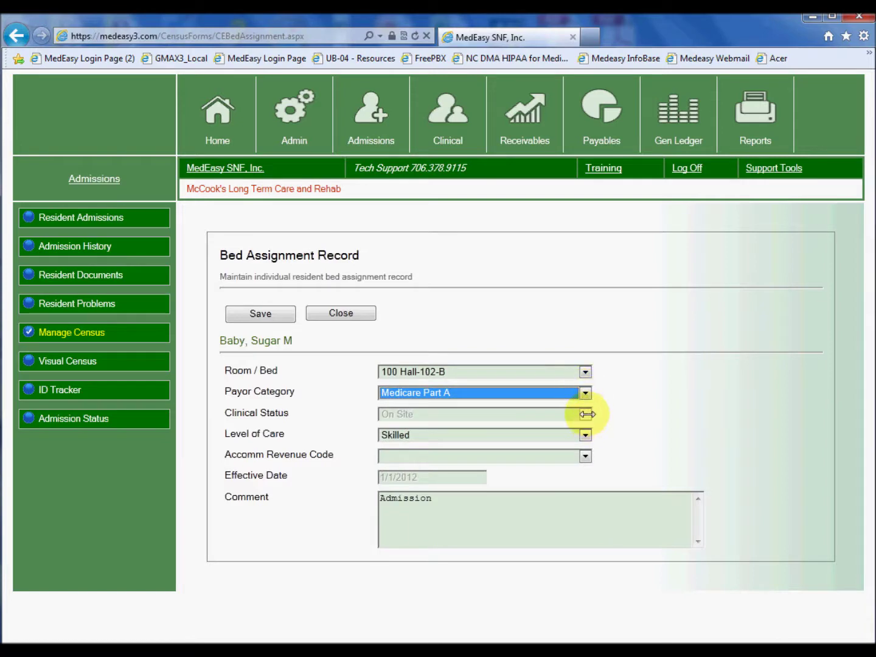
left_click(584, 456)
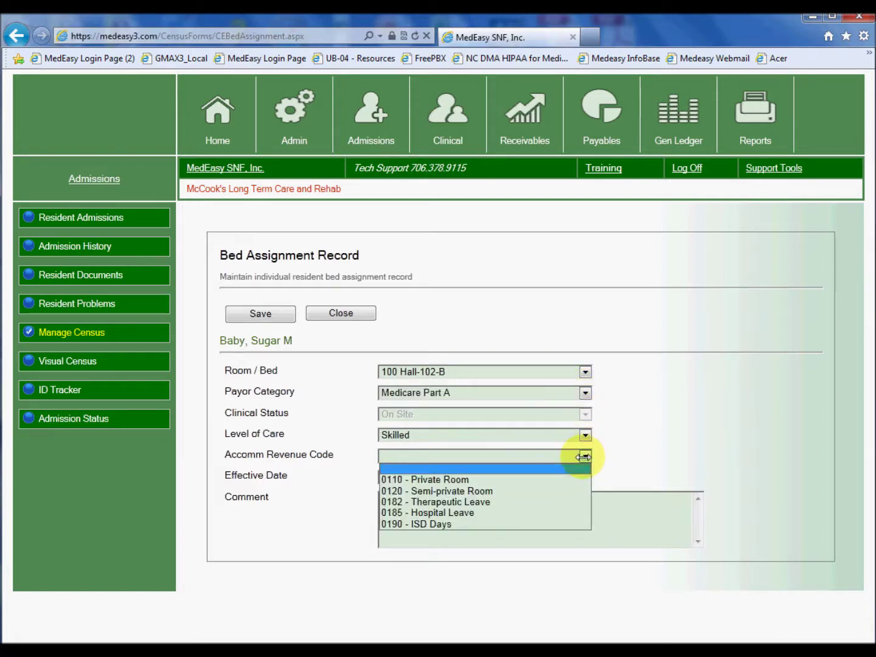
left_click(500, 492)
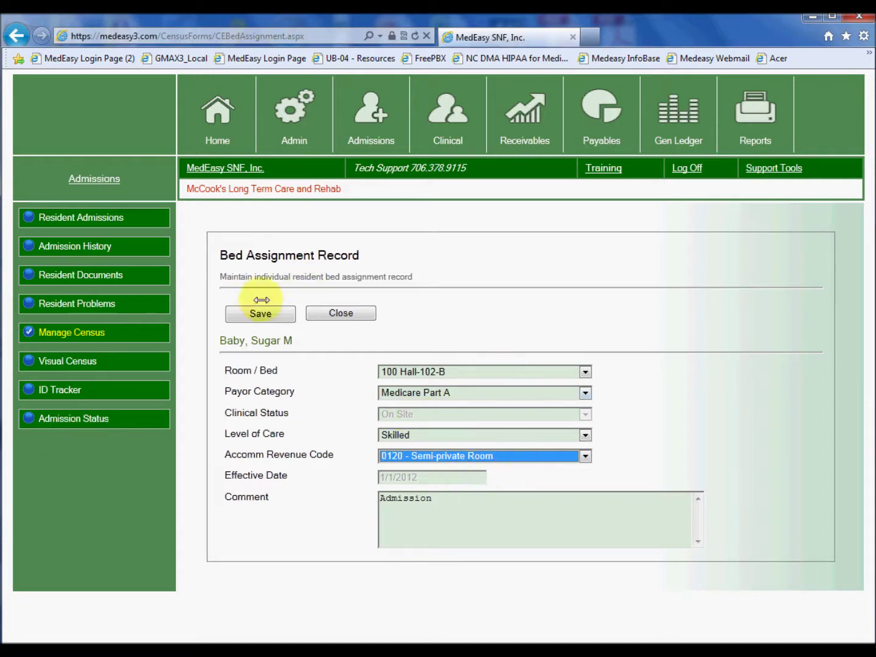
left_click(249, 315)
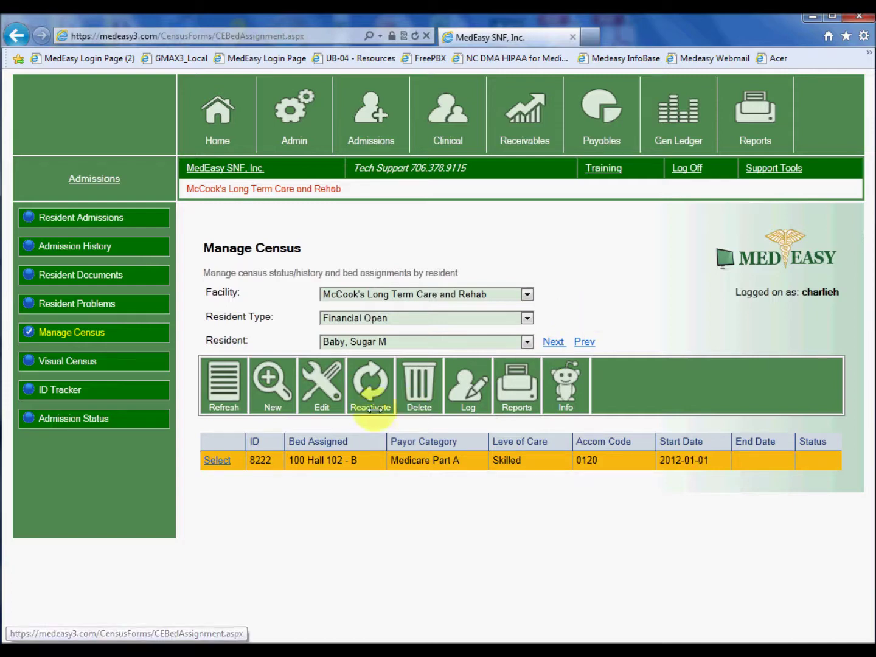
- Start a new bed assignment record for room 200 Hall-201-B with effective date 1/8/2012
left_click(269, 378)
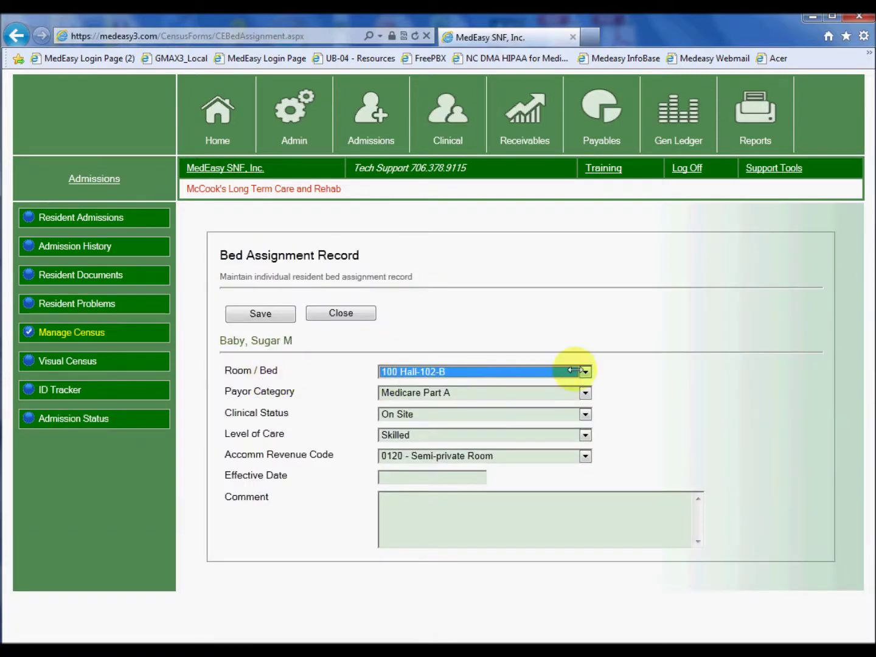
left_click(581, 370)
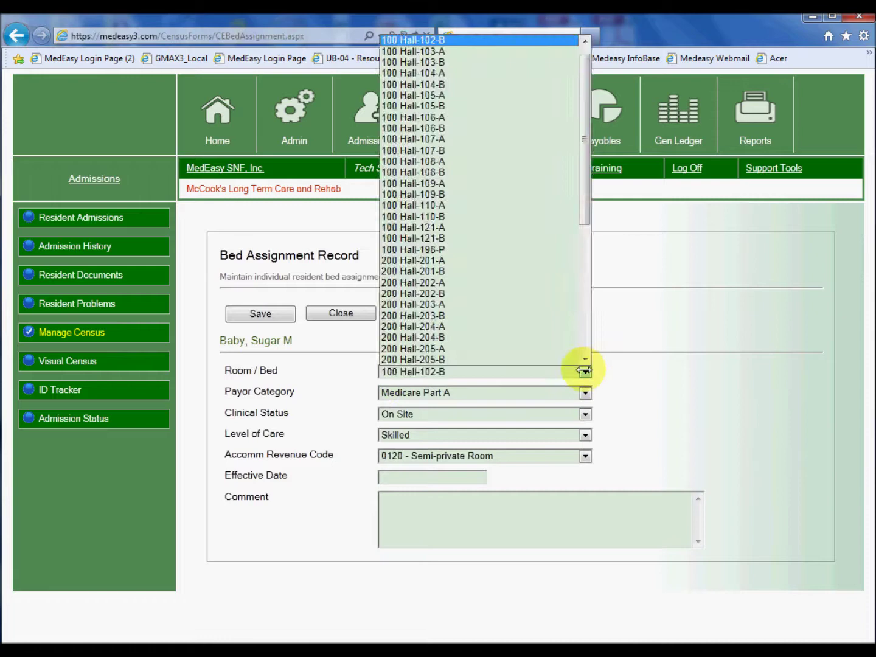
left_click(418, 272)
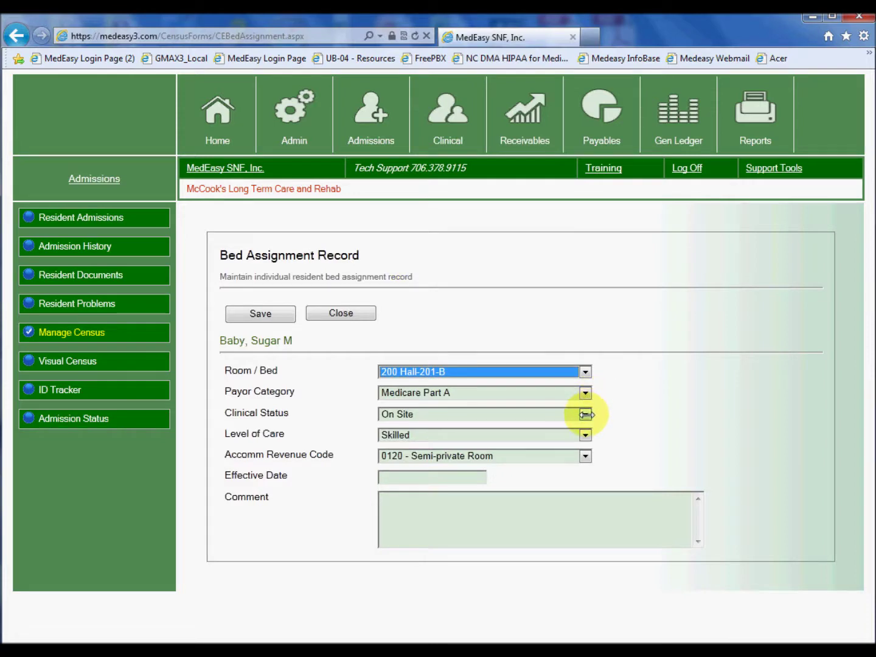
left_click(474, 478)
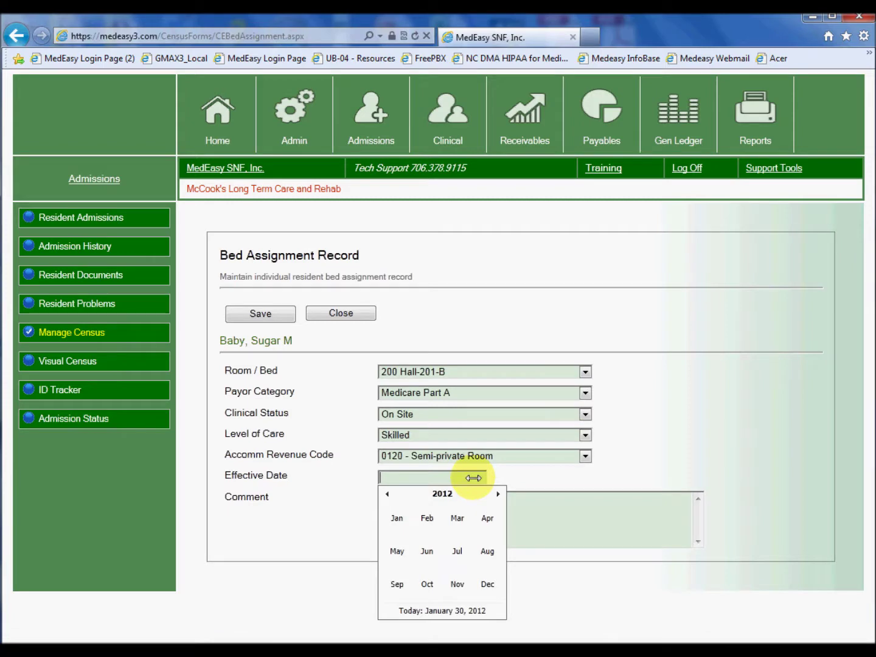
type("1/8/2012")
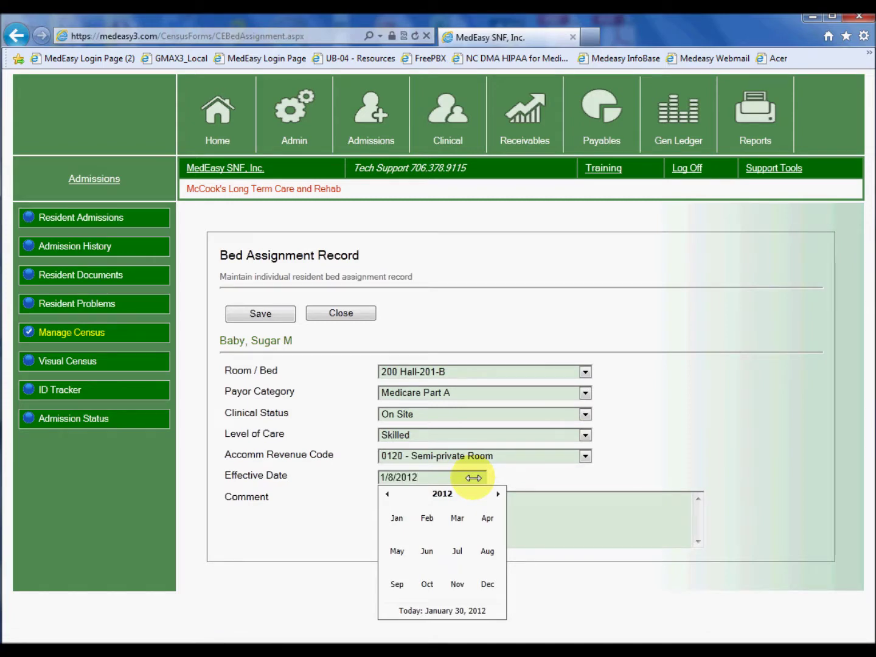
- Enter the comment "Resident preferred a different room." and save the bed assignment record
left_click(590, 522)
type("Resident pref")
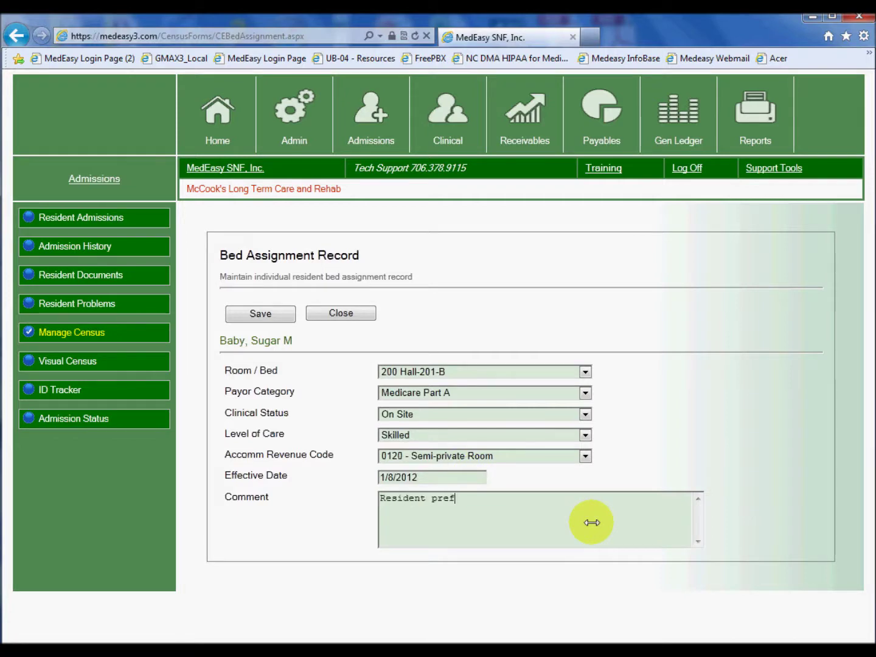
type("erred a differetn")
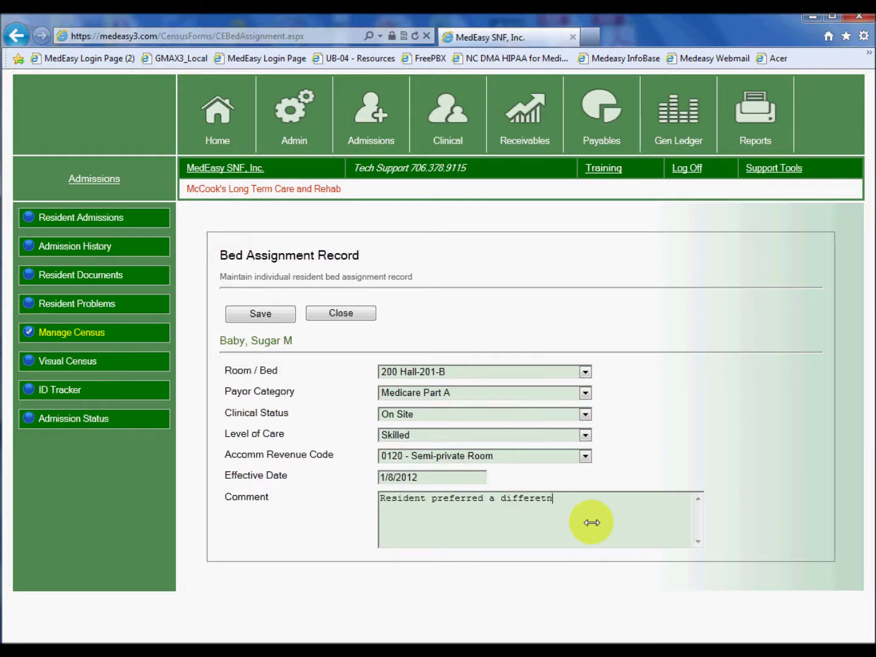
type(" room.")
key("Left")
key("Left")
key("Left")
key("Left")
key("Left")
key("Left")
key("Left")
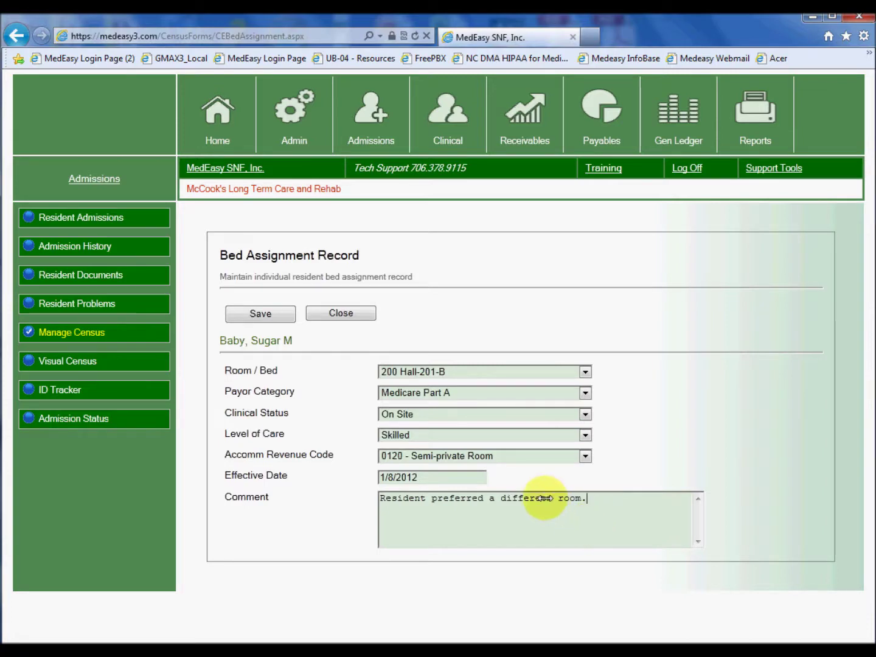
key("BackSpace")
key("Right")
type("t")
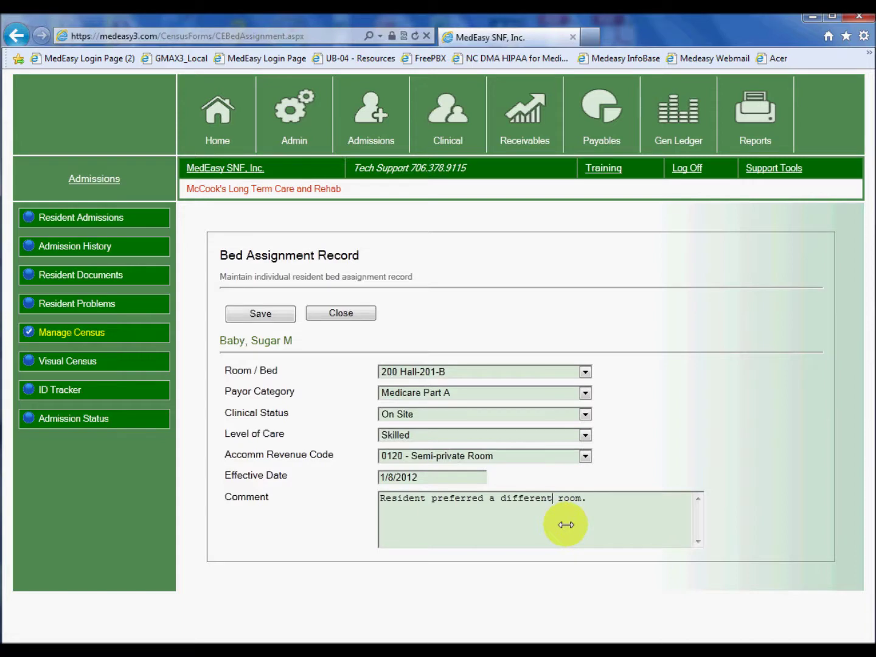
left_click(275, 314)
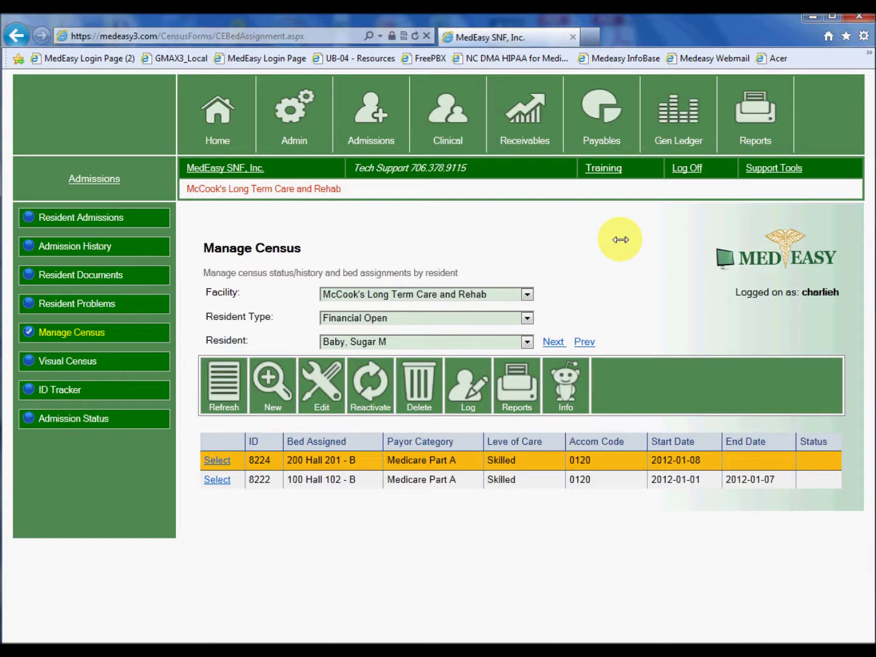
- Add and save a bed assignment record with payor category Medicaid Skilled, clinical status Hospital Leave and effective date 1/11/2012
left_click(270, 378)
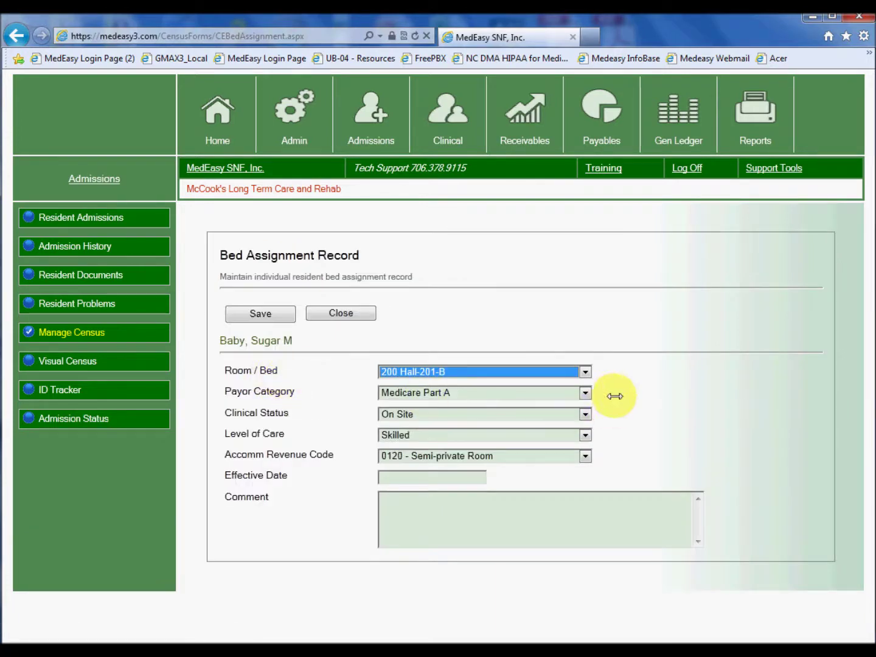
left_click(585, 392)
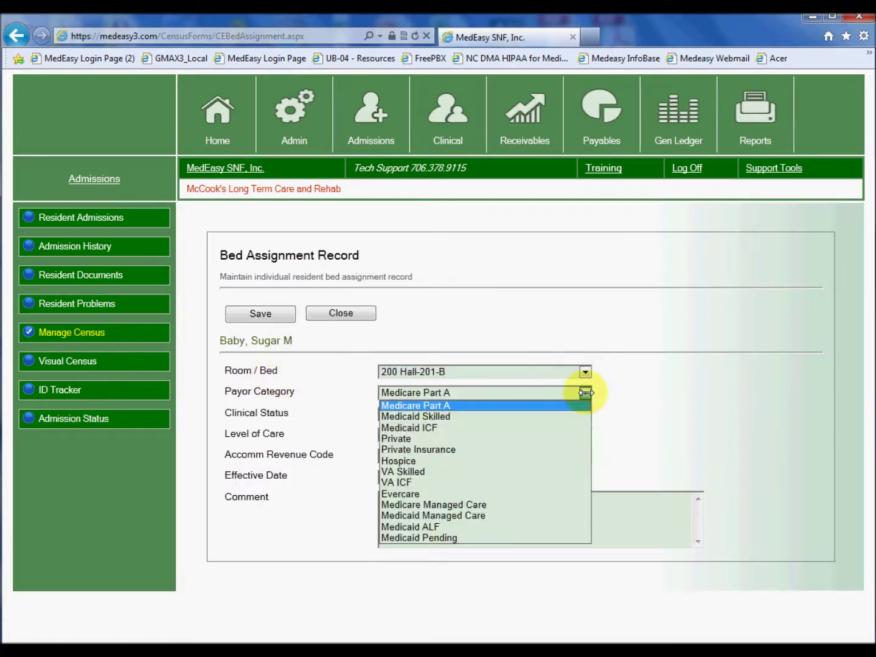
left_click(456, 416)
left_click(457, 416)
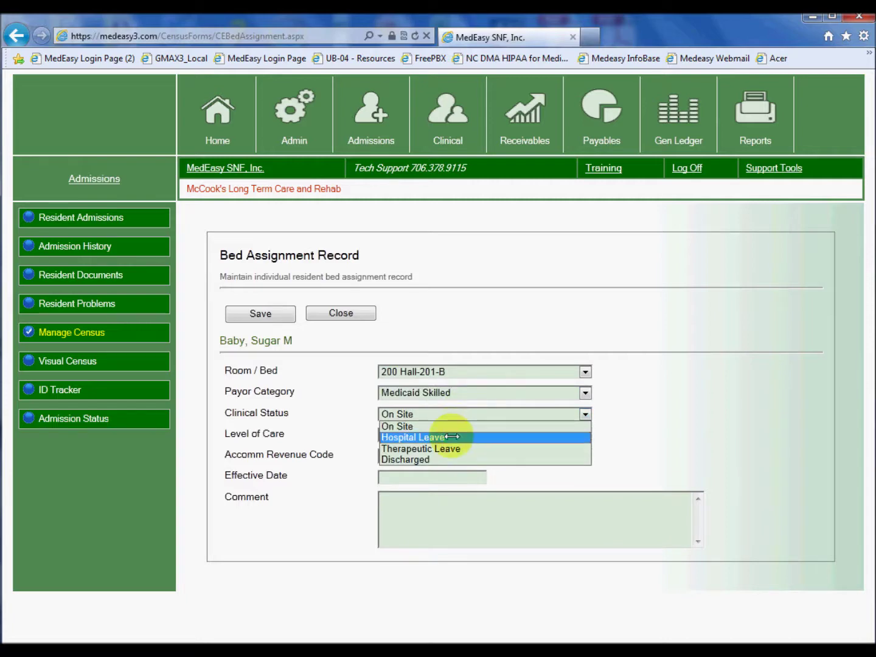
left_click(452, 437)
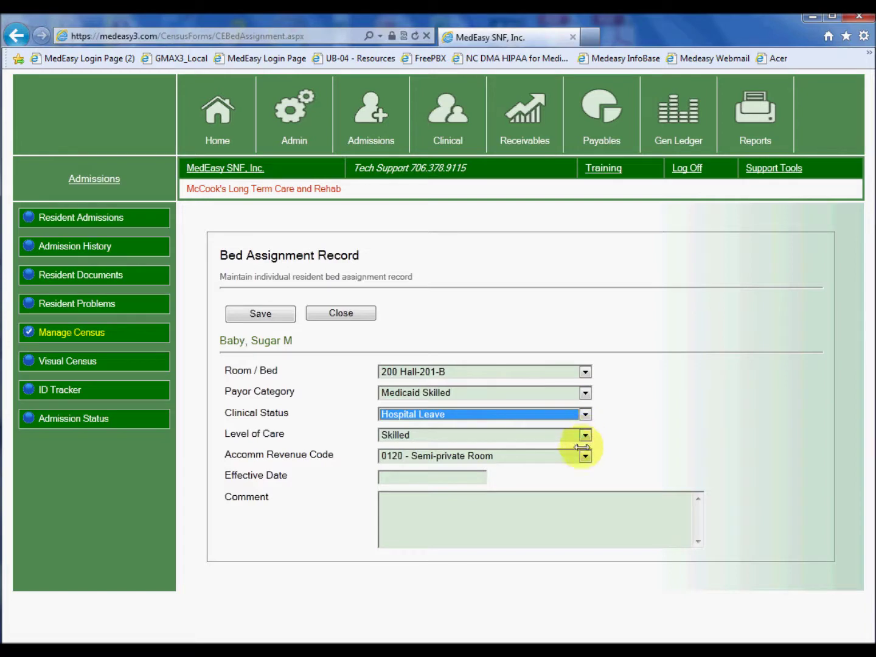
left_click(457, 479)
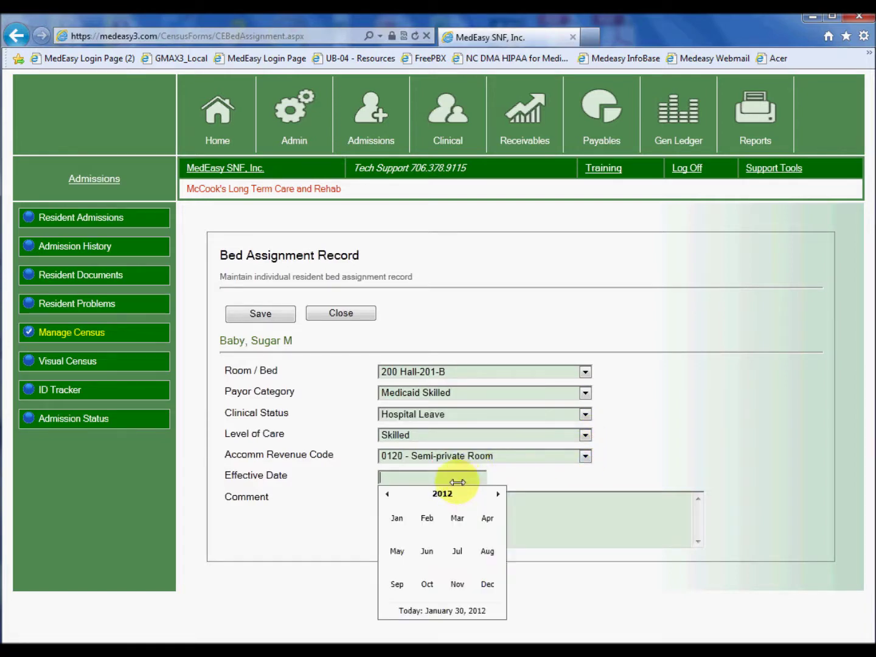
type("1/11/2012")
left_click(580, 523)
left_click(262, 312)
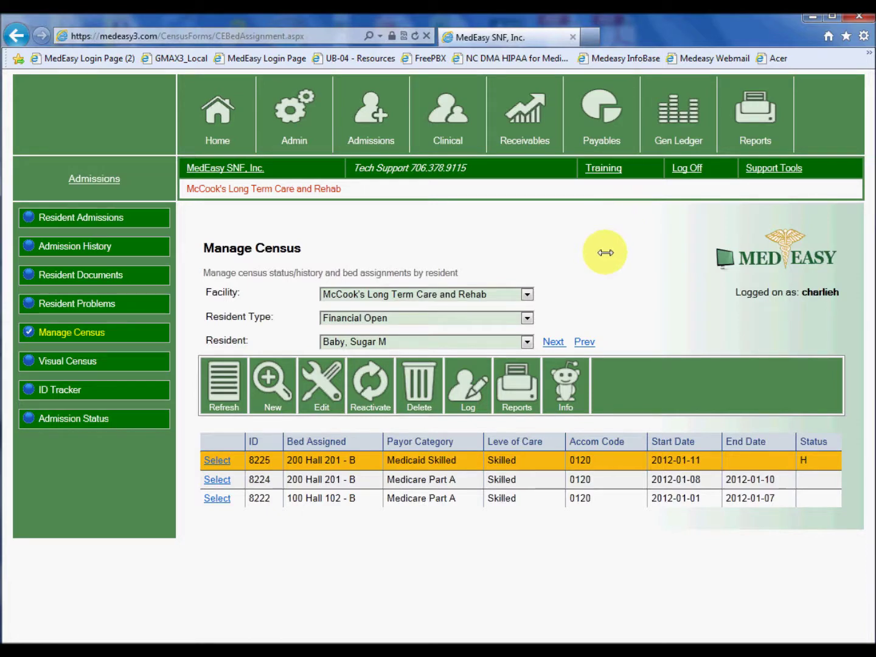
- Add and save an on-site bed assignment record with payor category Medicare Part A and effective date 1/16/2012
left_click(268, 379)
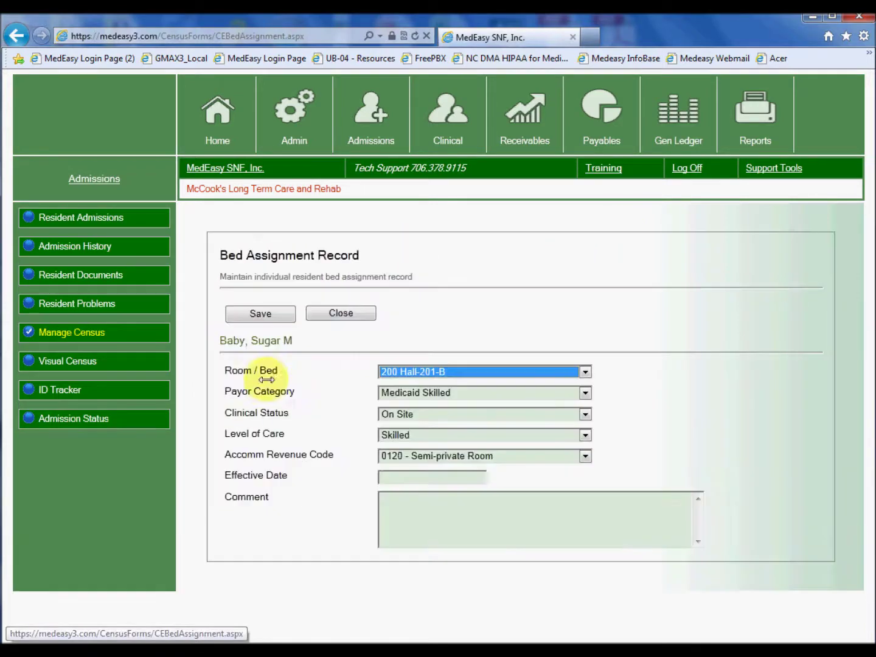
left_click(585, 394)
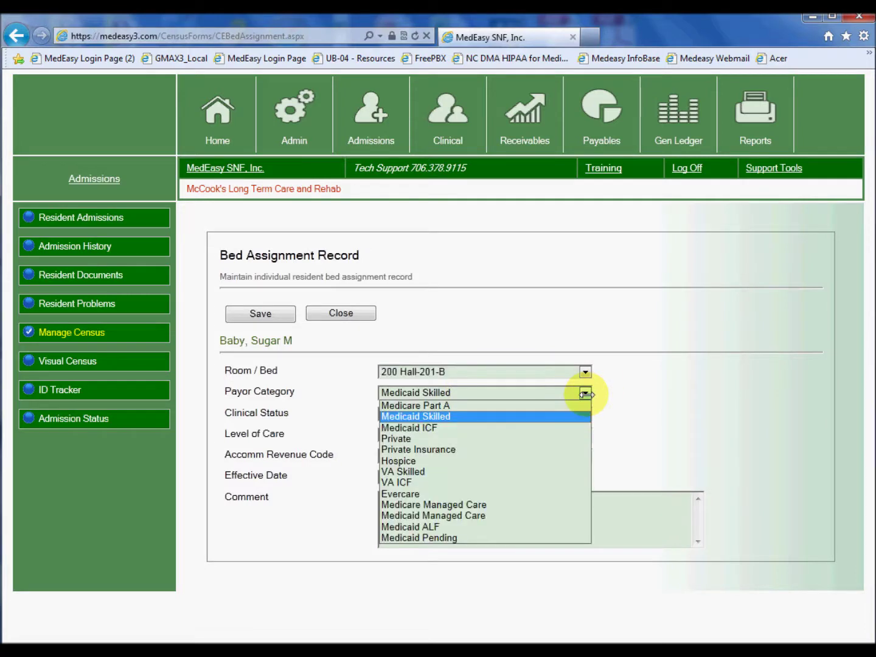
left_click(577, 402)
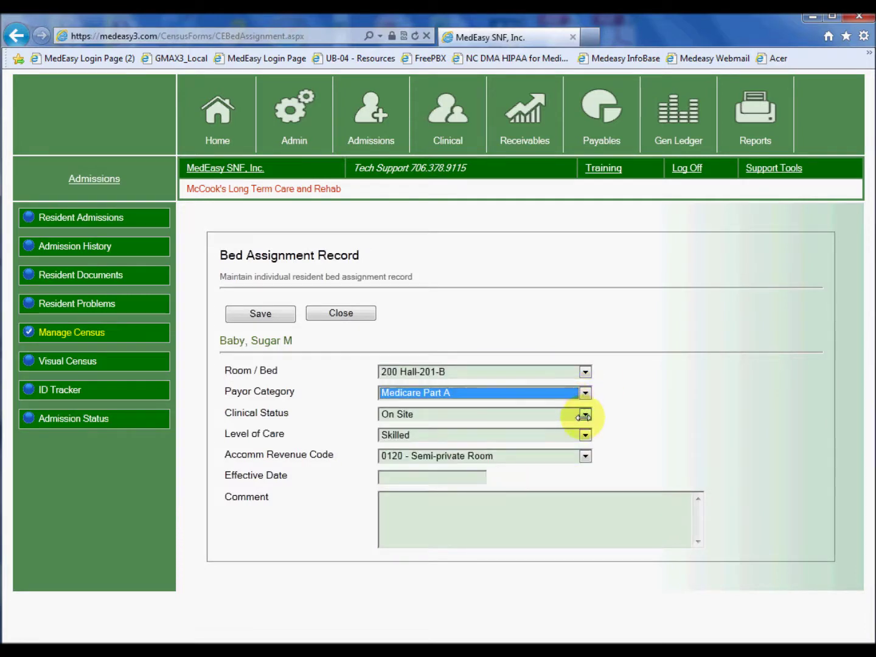
left_click(445, 480)
type("1/16/2012")
left_click(242, 314)
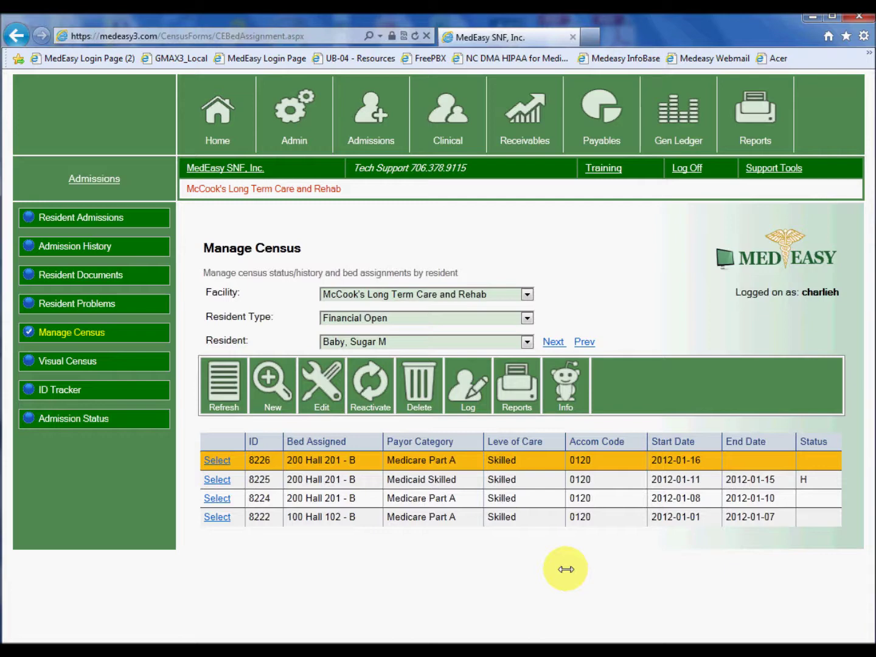
- Add and save a bed assignment record that switches the payor category to Medicaid Skilled, effective 1/20/2012
left_click(275, 376)
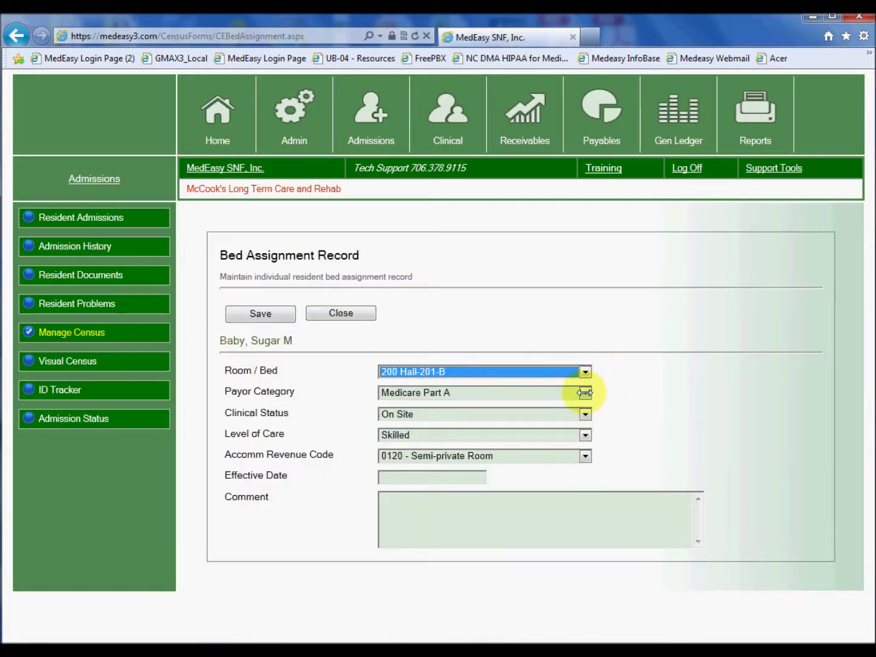
left_click(585, 393)
left_click(444, 414)
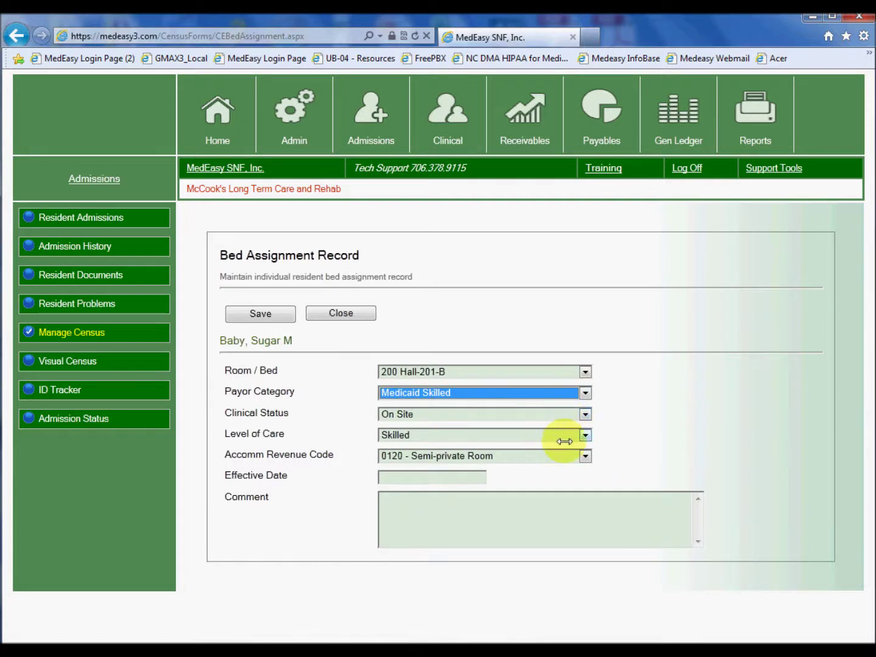
left_click(442, 476)
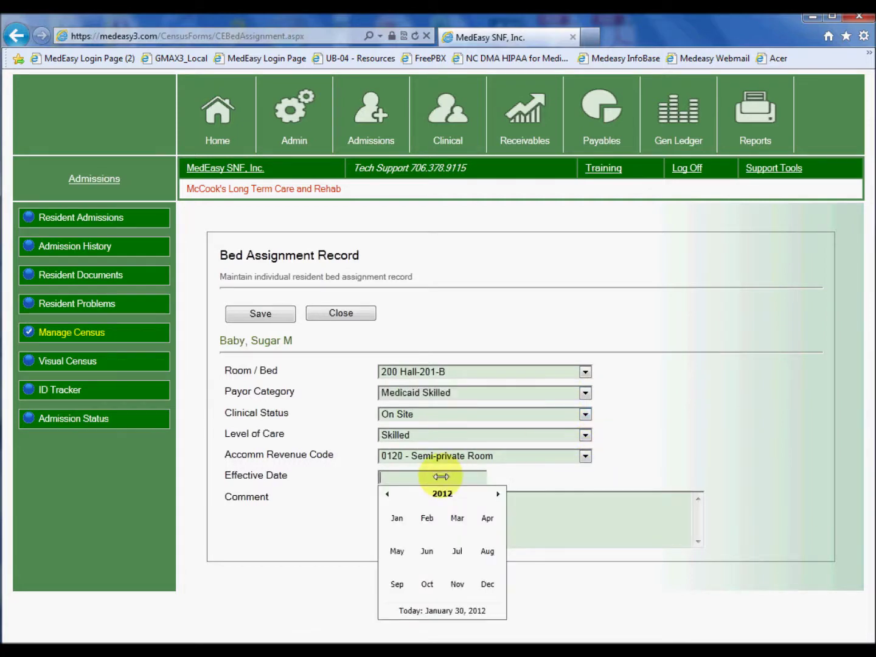
type("1/20/2012")
left_click(267, 313)
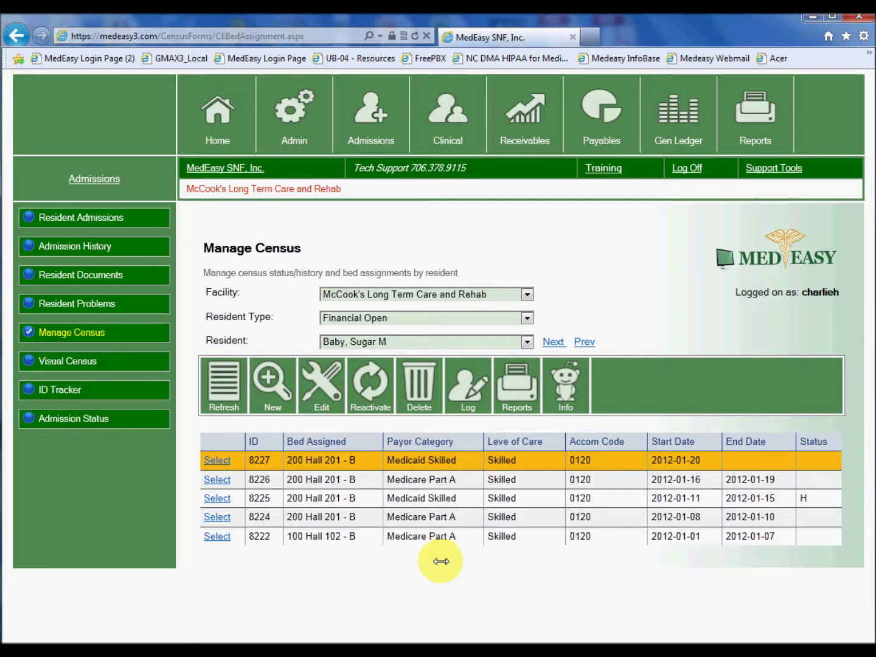
- Add and save a bed assignment record with clinical status Hospital Leave and effective date 1/23/2012
left_click(268, 378)
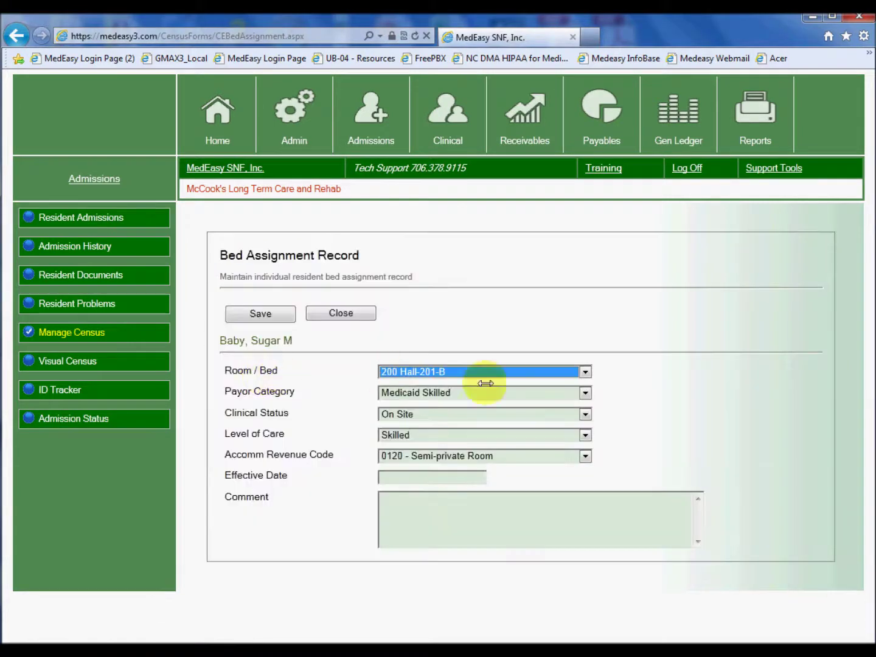
left_click(585, 415)
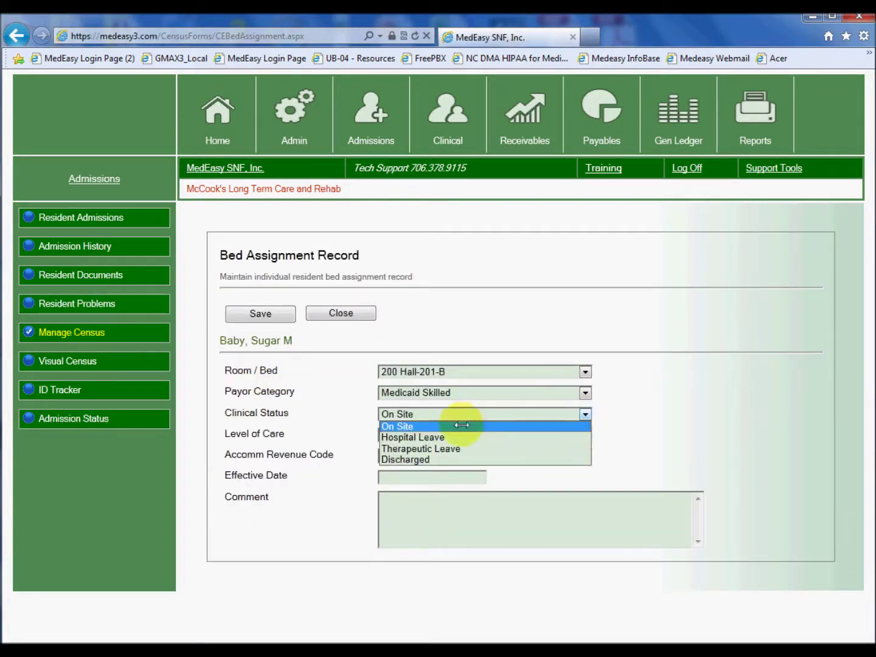
left_click(424, 438)
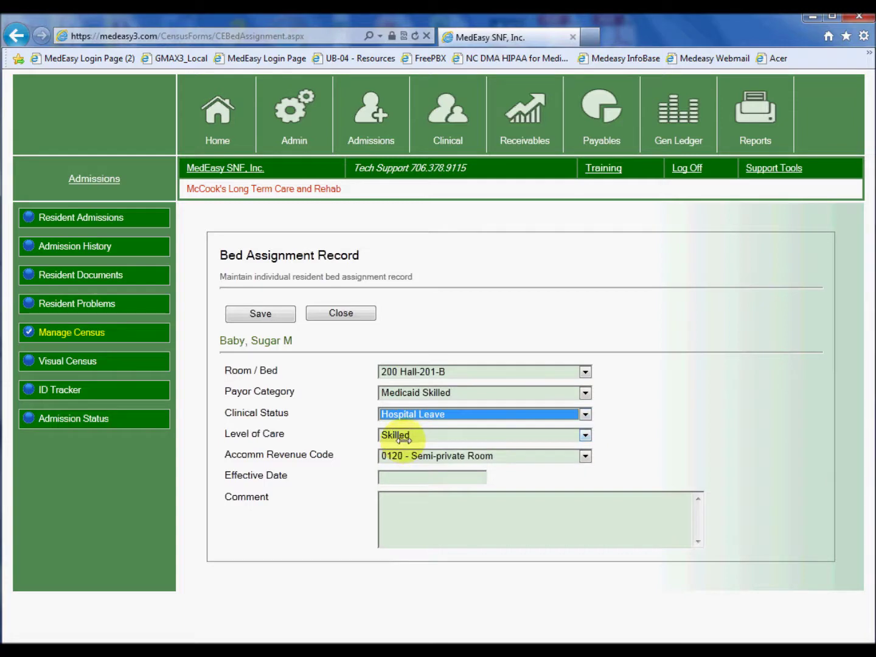
left_click(391, 478)
type("1/12")
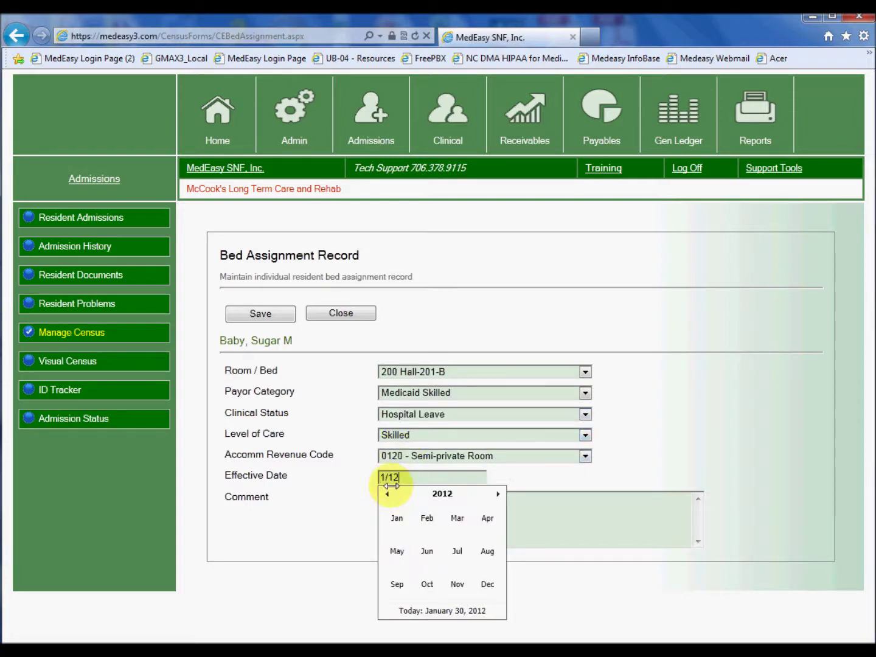
key("BackSpace")
key("BackSpace")
type("23/2012")
left_click(262, 314)
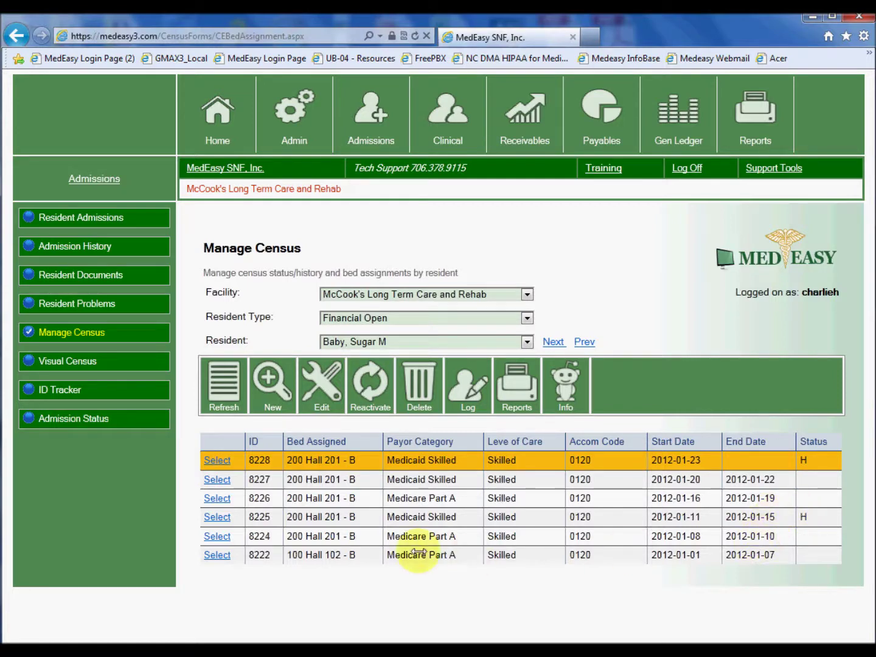
left_click(275, 380)
left_click(585, 413)
left_click(431, 459)
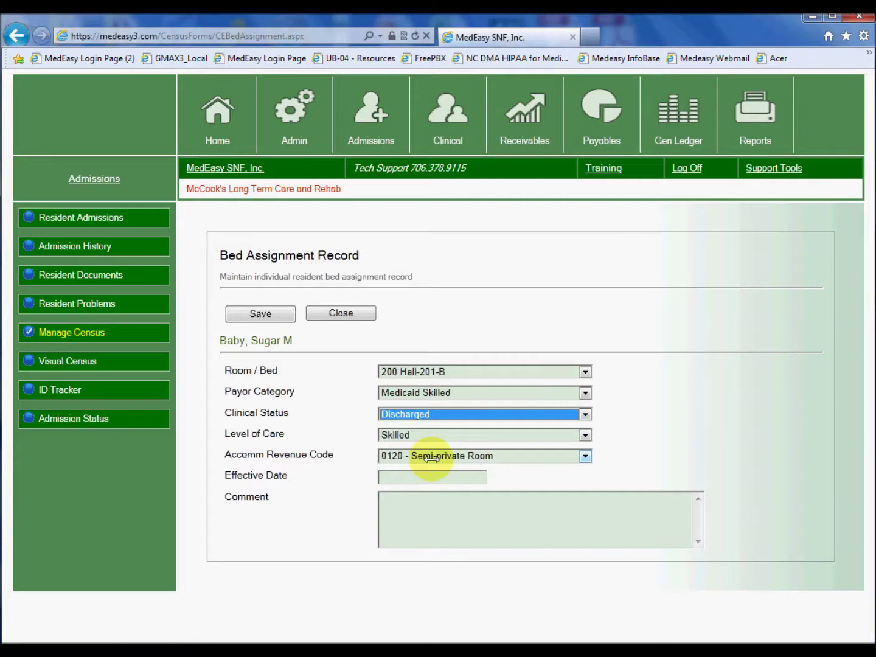
left_click(370, 315)
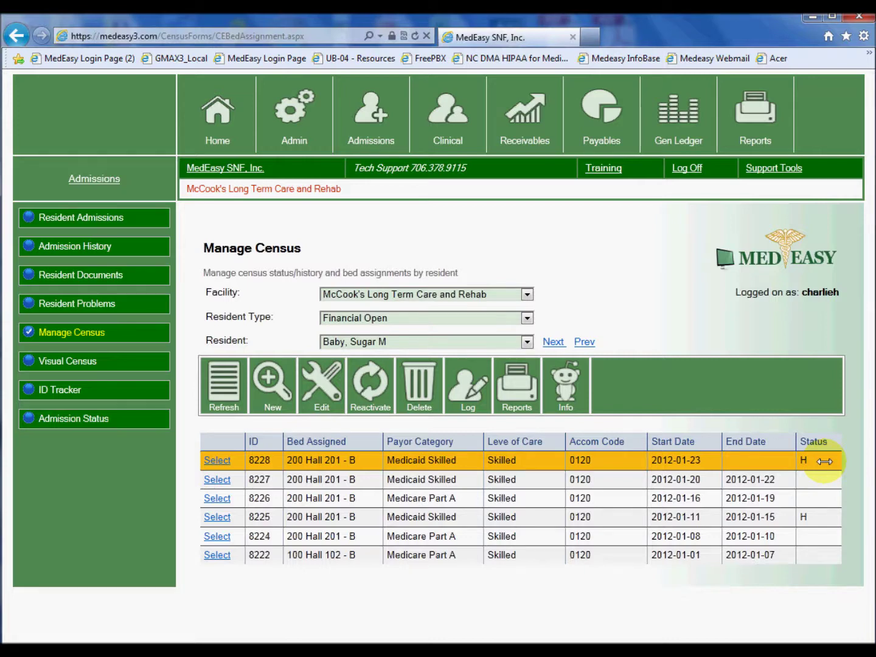
- Try to save a new bed assignment record with clinical status Discharged and effective date 1/15/2012, then close the record
left_click(268, 377)
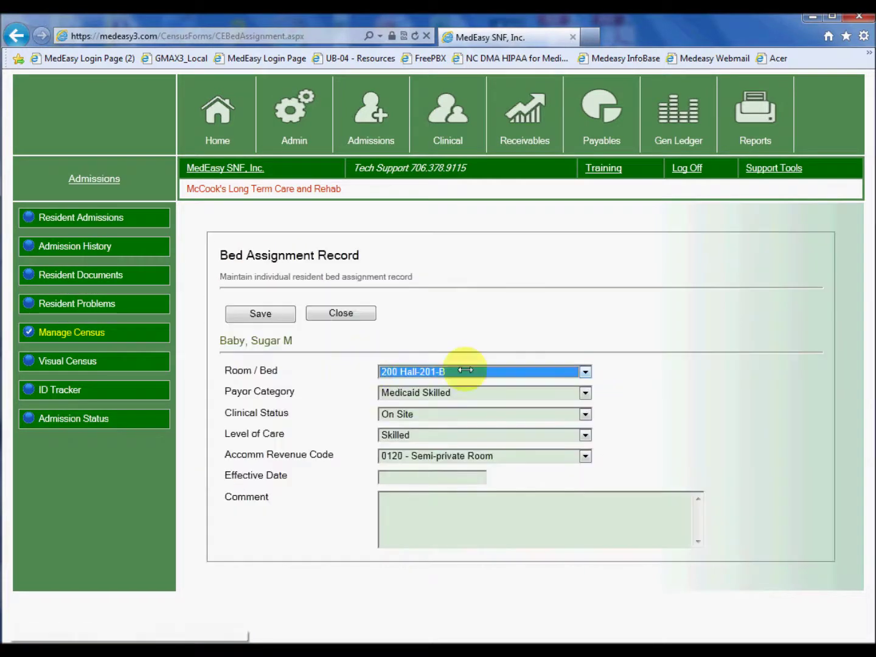
left_click(585, 393)
left_click(583, 392)
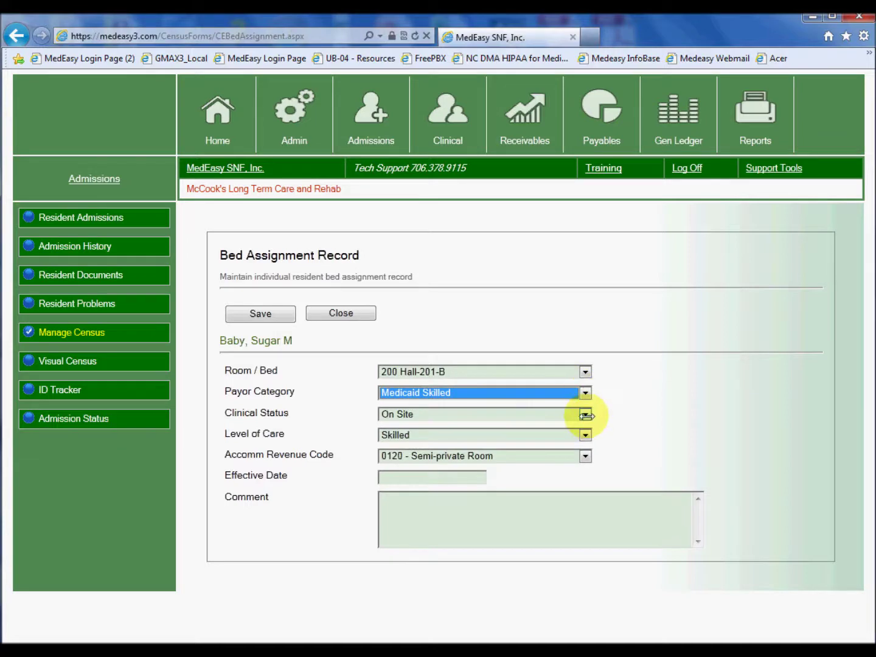
left_click(585, 415)
left_click(401, 460)
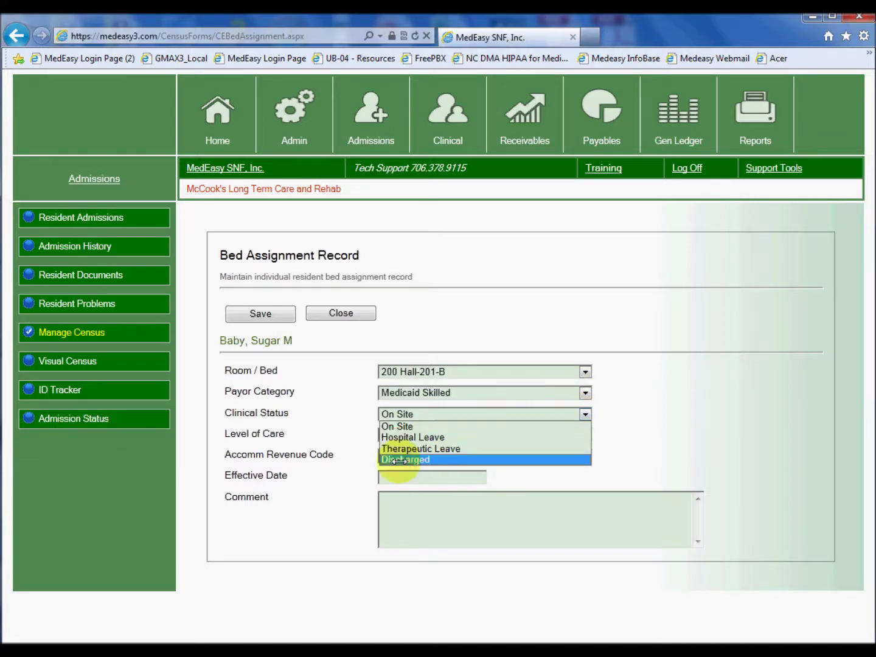
left_click(428, 479)
type("1/15/2012")
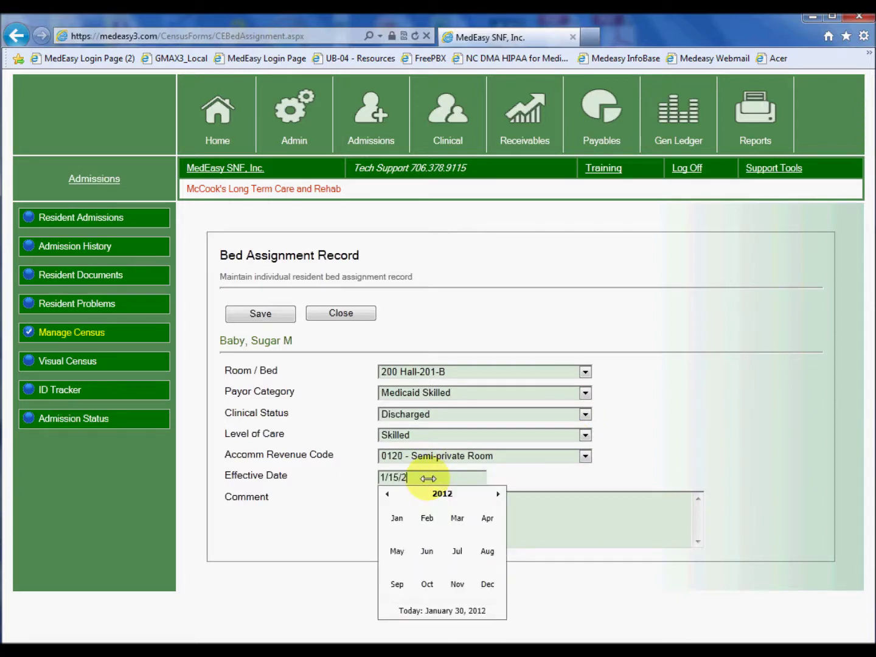
left_click(278, 313)
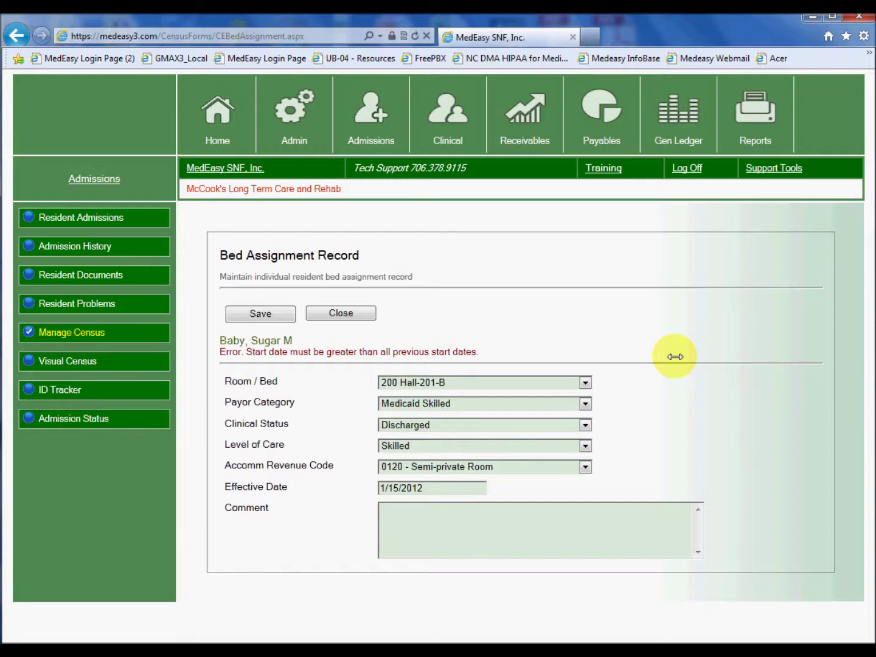
left_click(341, 312)
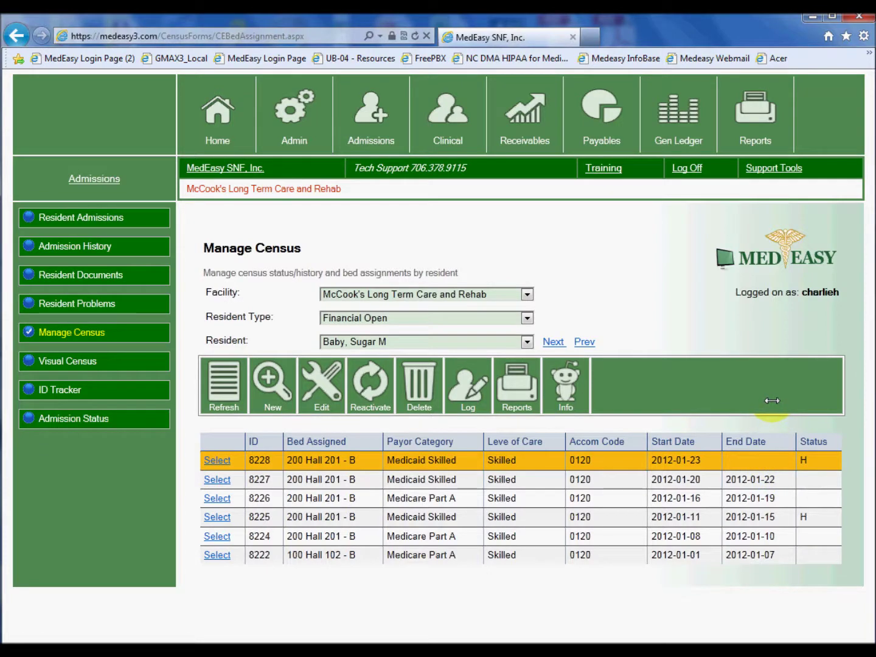
- Add and save a bed assignment record with clinical status Discharged and effective date 1/24/2012
left_click(265, 377)
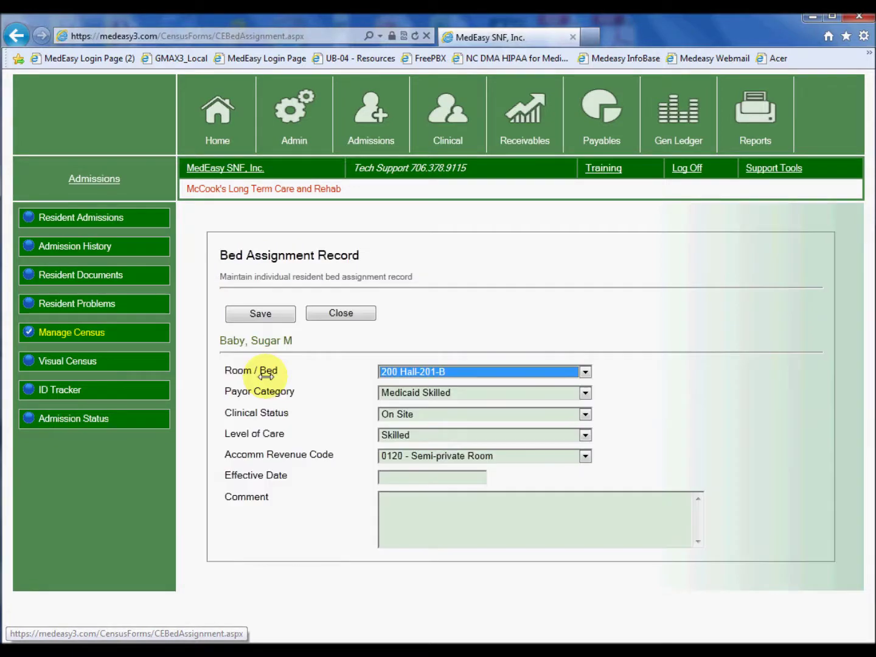
left_click(585, 414)
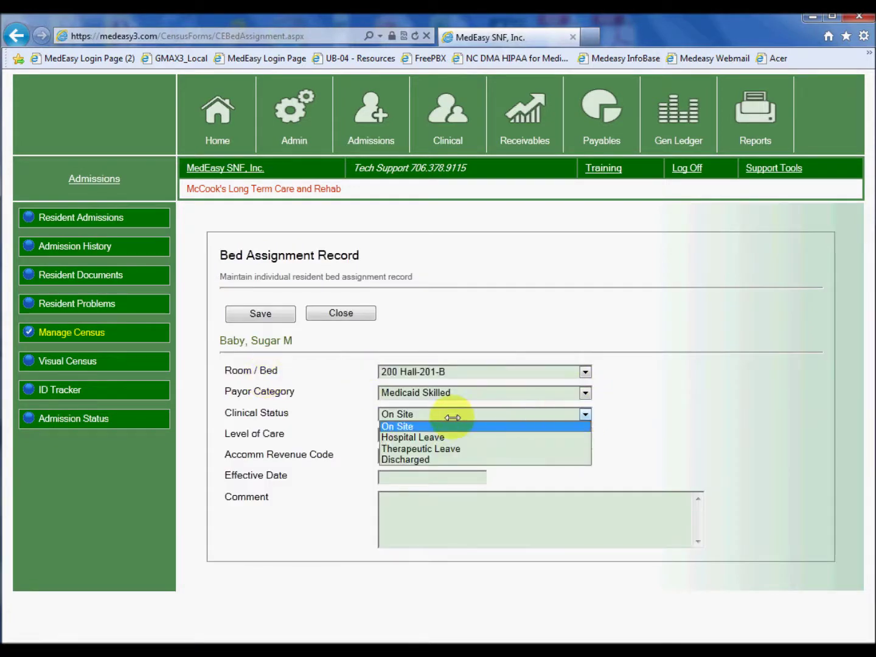
left_click(401, 459)
left_click(456, 474)
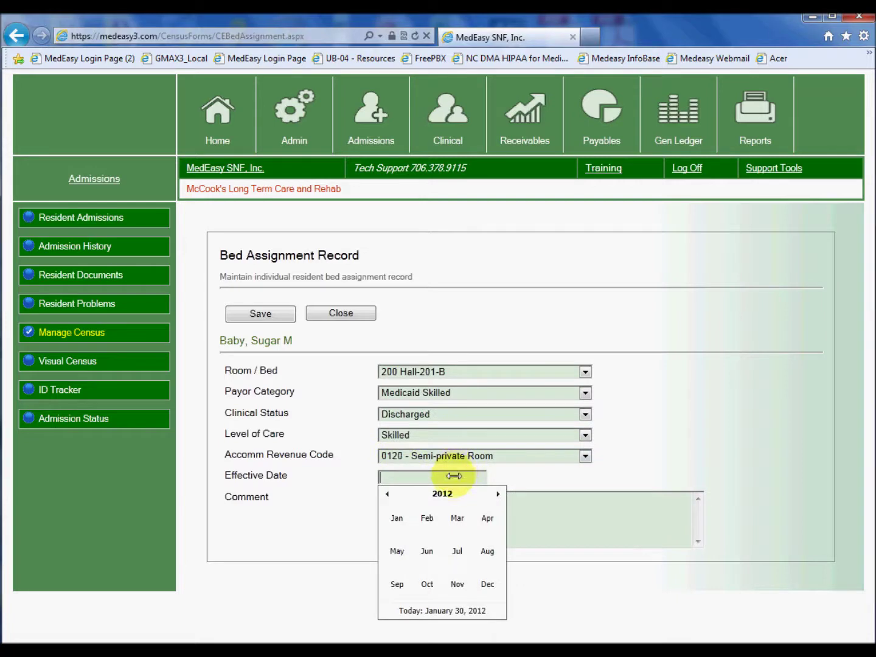
type("1/24/2012")
left_click(249, 314)
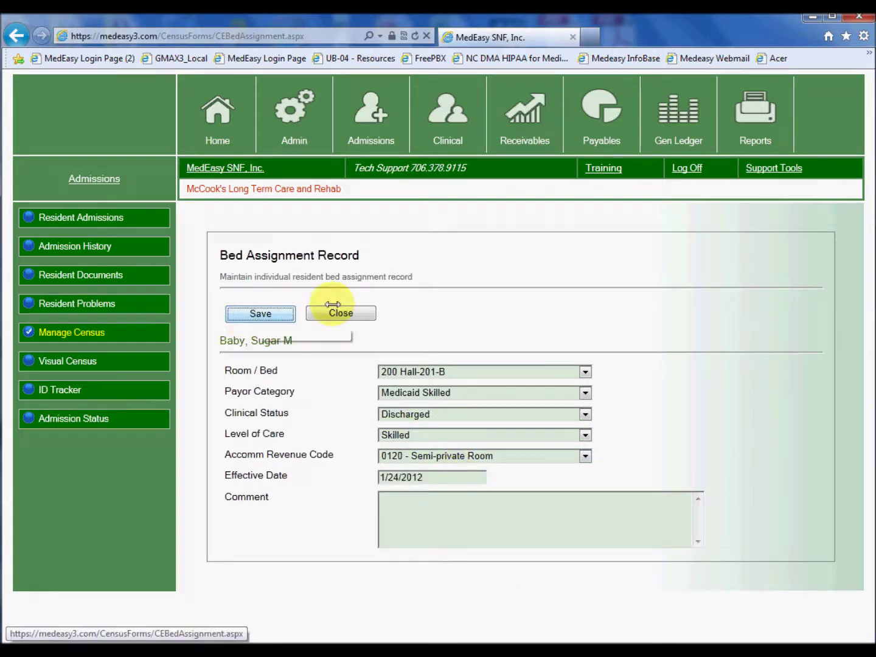